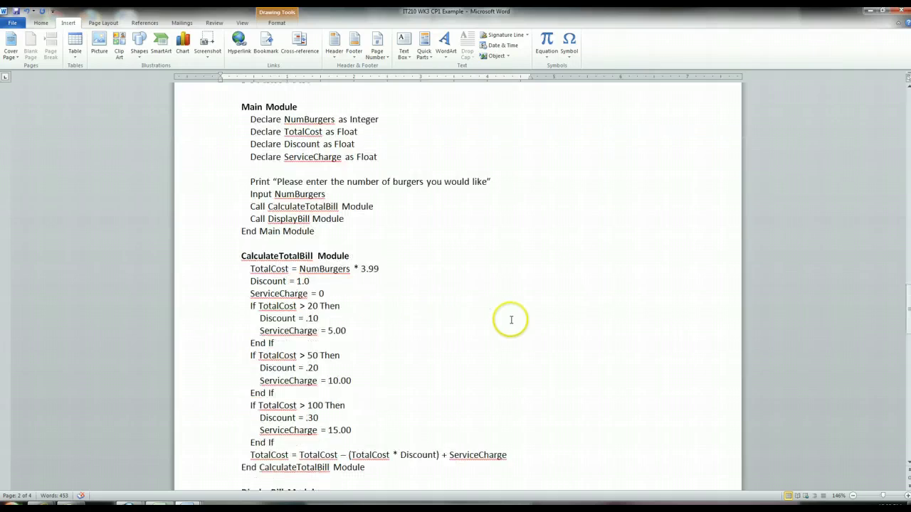
# Examine the variable declarations and their Integer and Float data types in the Main Module pseudocode.
pyautogui.scroll(2, 511, 321)
pyautogui.scroll(4, 511, 319)
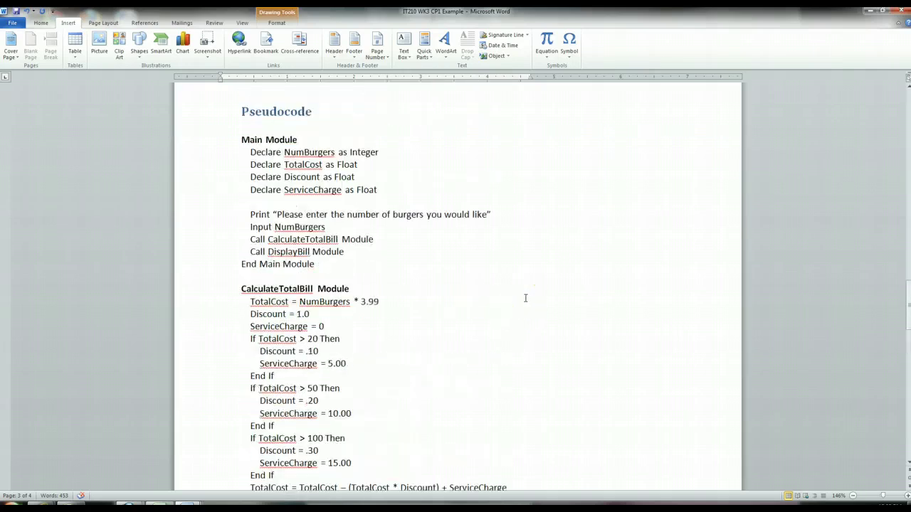
pyautogui.click(528, 297)
pyautogui.click(423, 169)
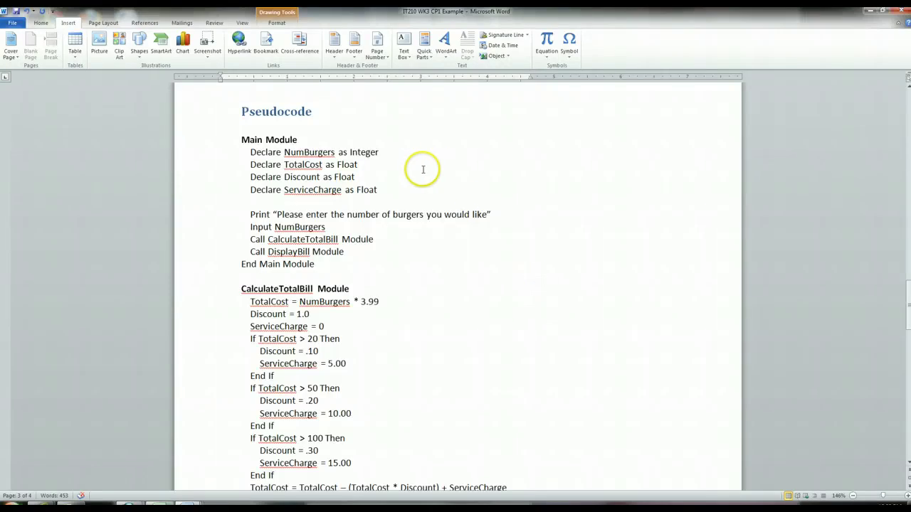
pyautogui.click(424, 171)
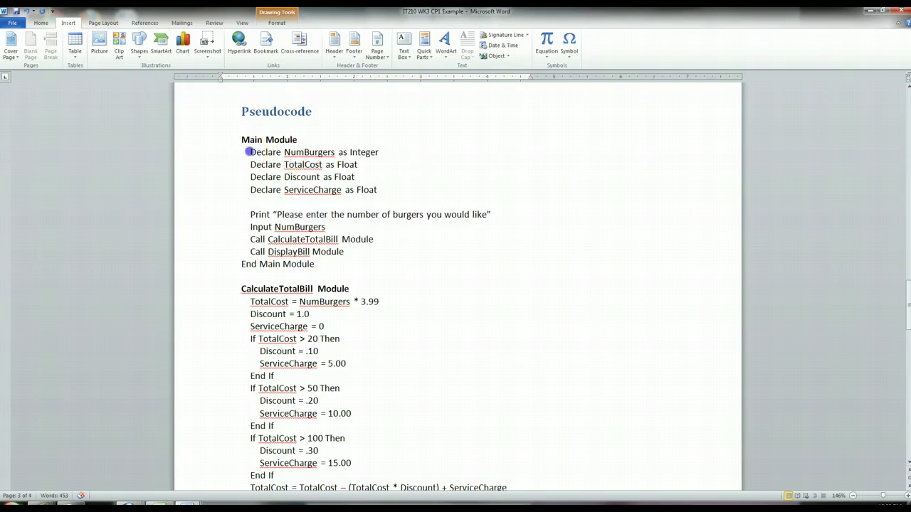
pyautogui.moveTo(247, 151); pyautogui.dragTo(372, 152)
pyautogui.click(371, 163)
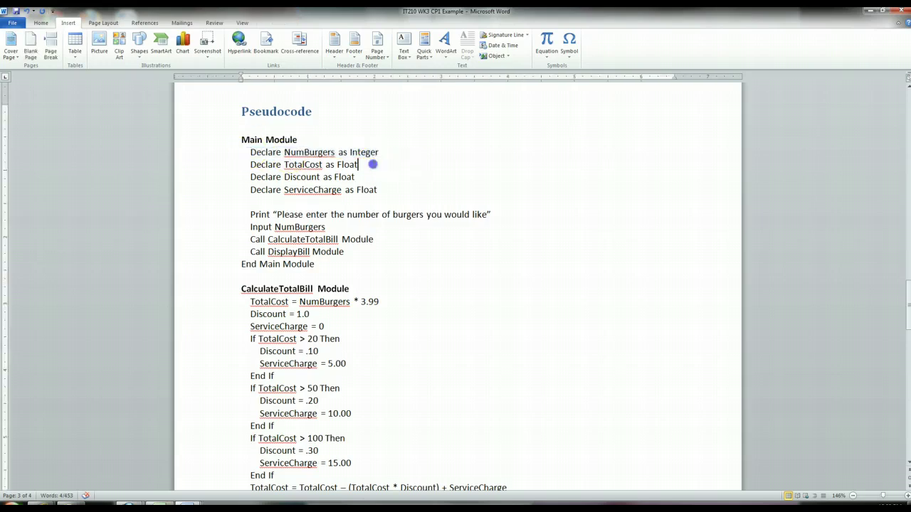
pyautogui.click(253, 152)
pyautogui.moveTo(250, 152); pyautogui.dragTo(283, 151)
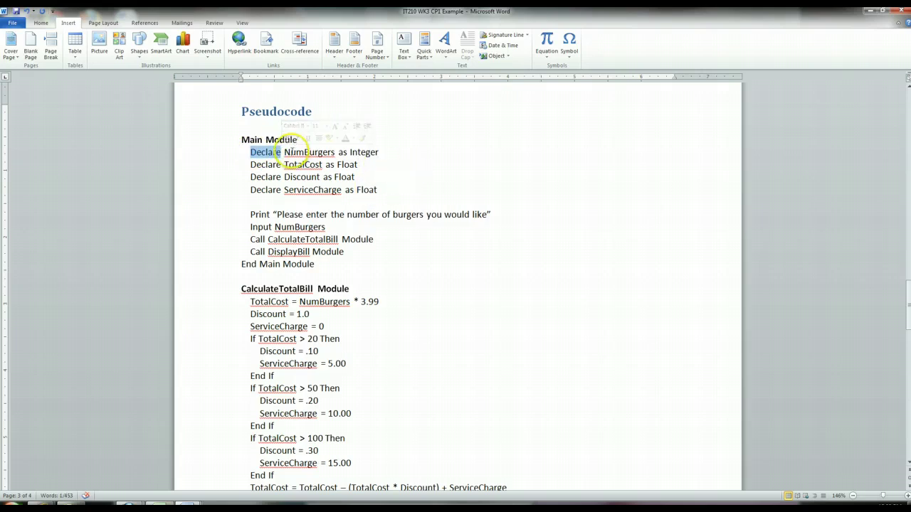
pyautogui.doubleClick(292, 152)
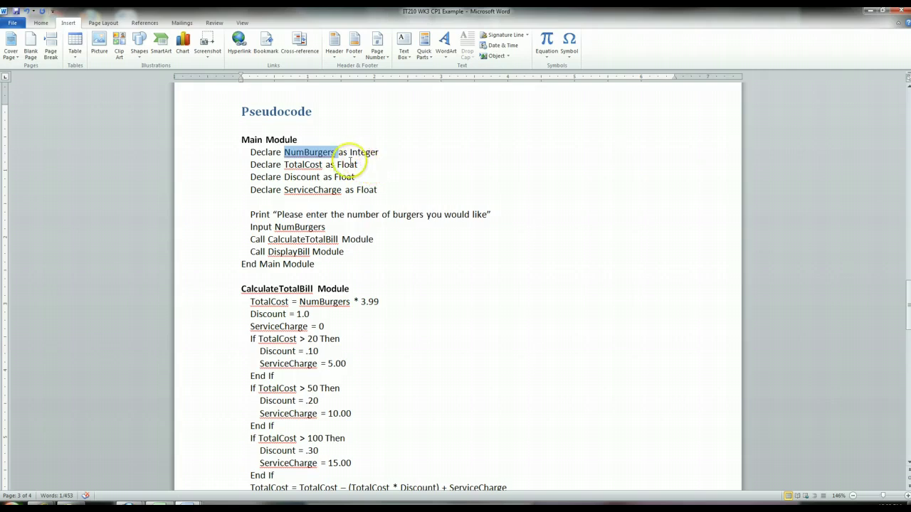
pyautogui.click(313, 152)
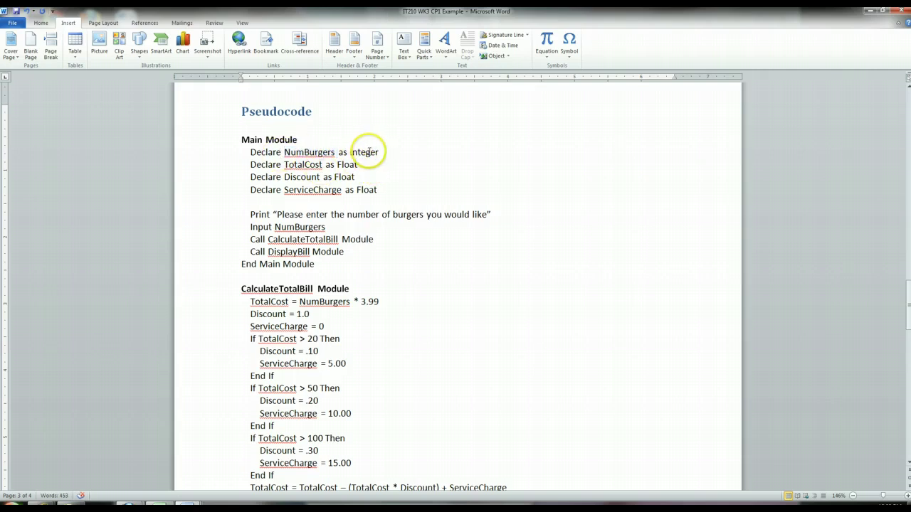
pyautogui.doubleClick(367, 152)
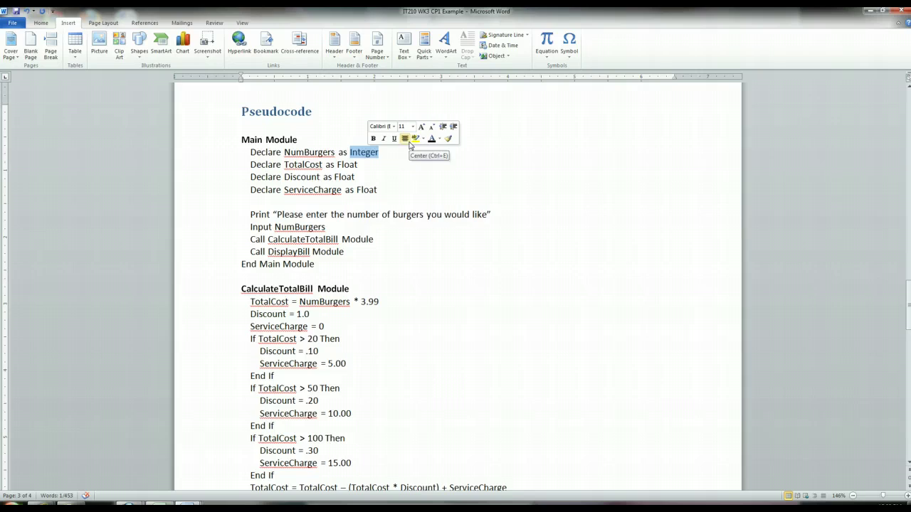
pyautogui.click(362, 152)
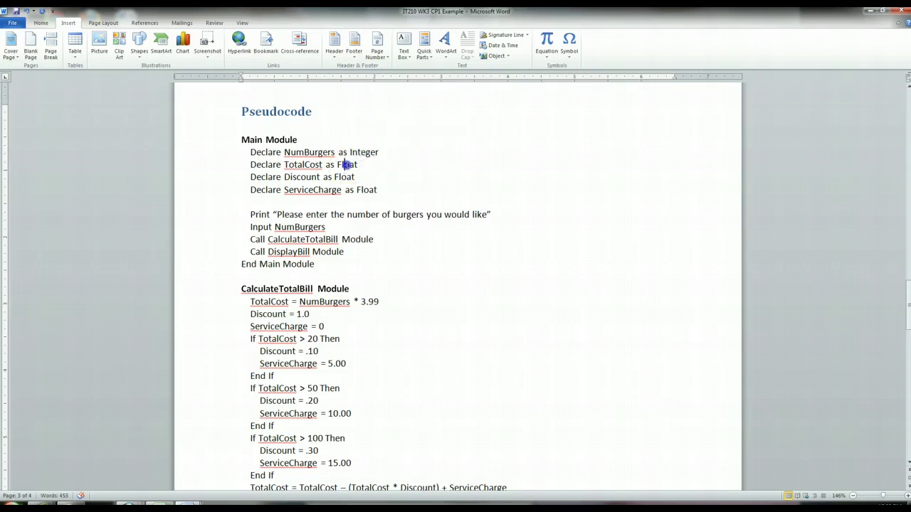
pyautogui.doubleClick(367, 189)
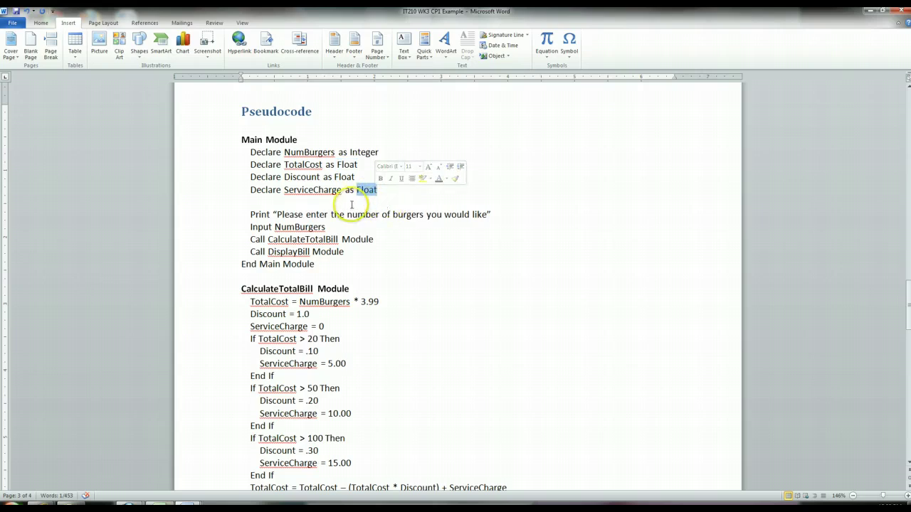
pyautogui.click(318, 185)
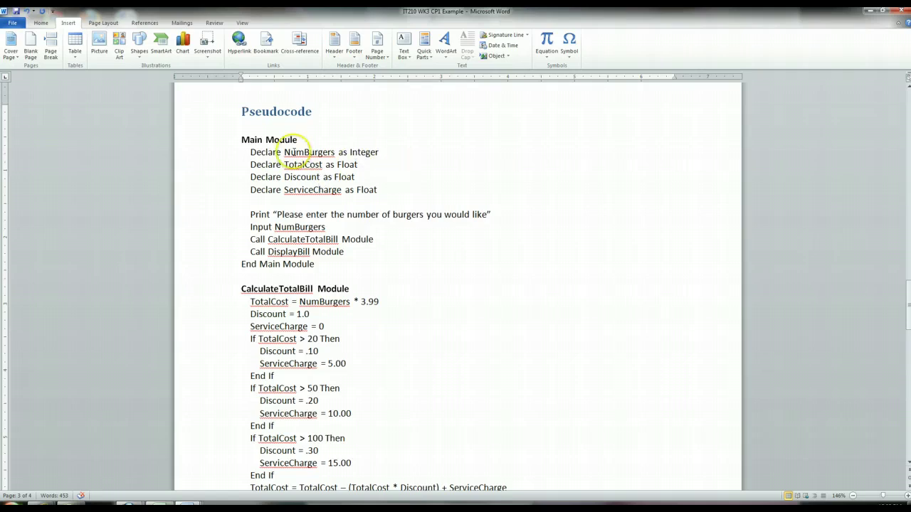
pyautogui.moveTo(293, 152); pyautogui.dragTo(360, 152)
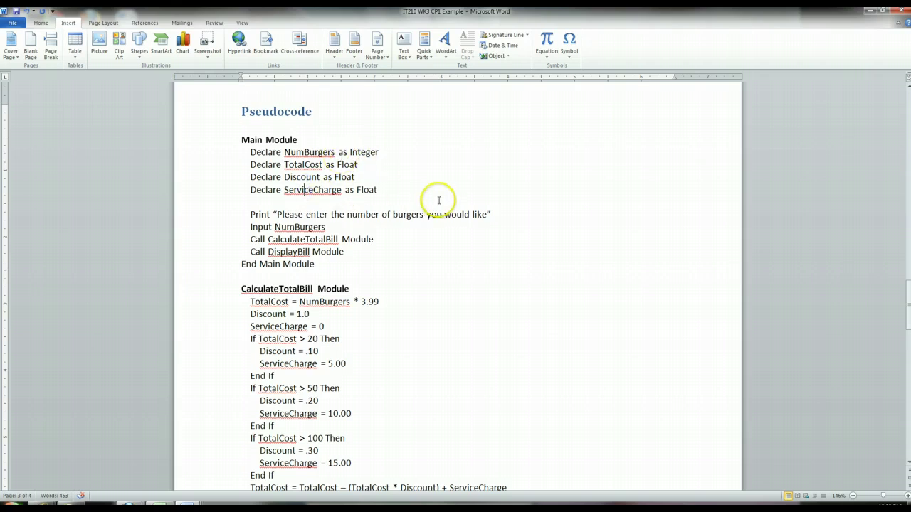
# Replace the word "Print" with "Display" in the Main Module line asking for the number of burgers.
pyautogui.scroll(-1, 435, 198)
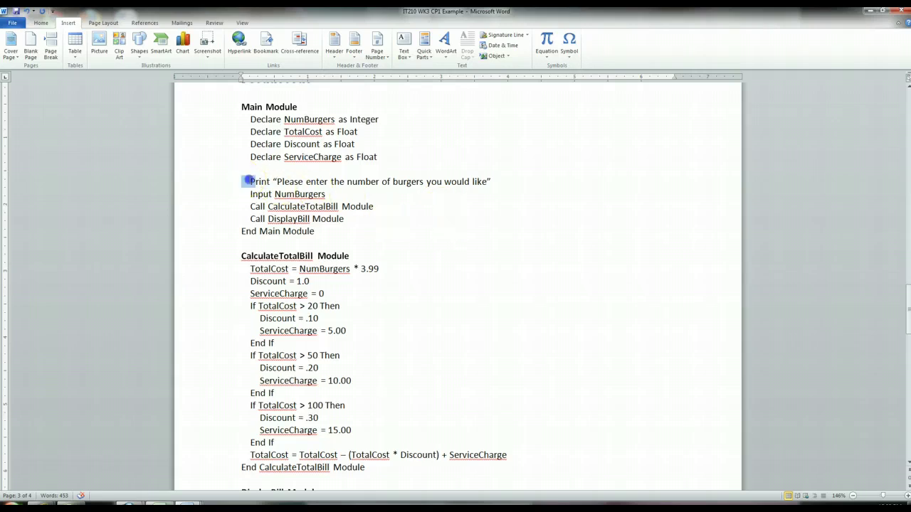
pyautogui.moveTo(248, 181); pyautogui.dragTo(324, 196)
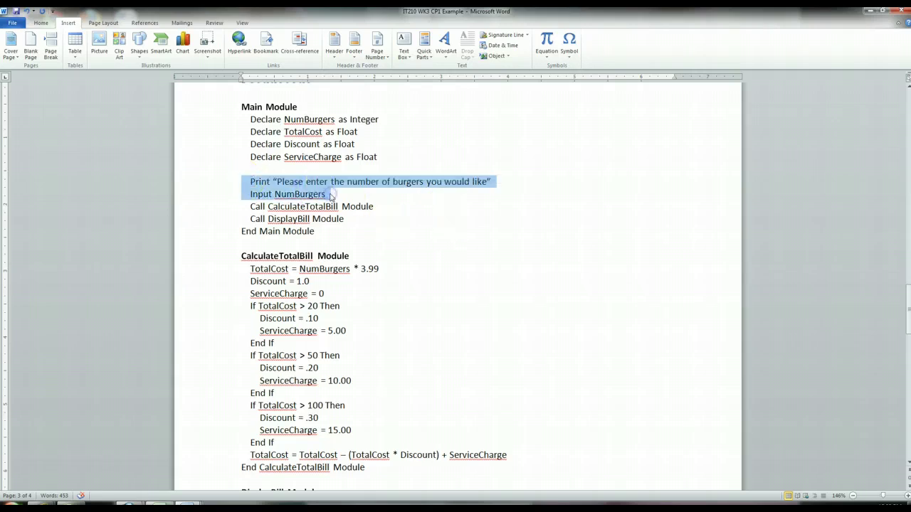
pyautogui.click(269, 182)
pyautogui.click(250, 181)
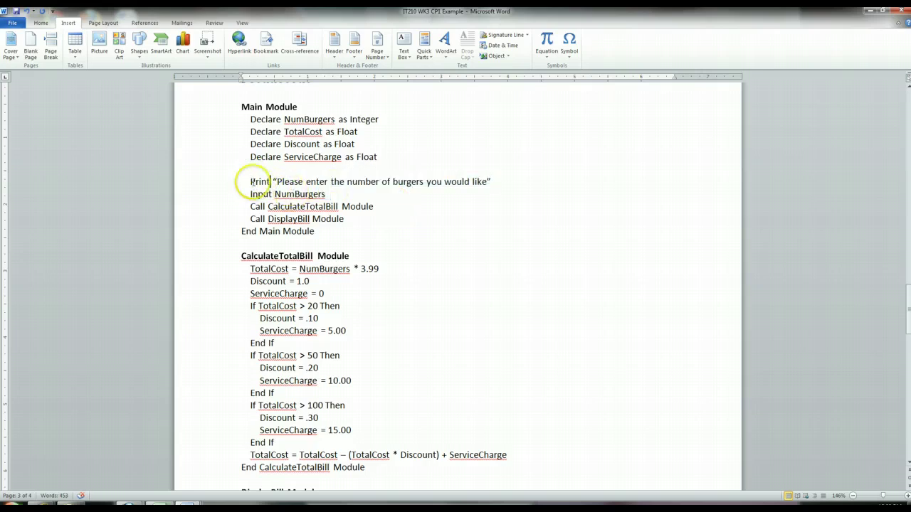
pyautogui.press('Delete')
pyautogui.press('Delete')
pyautogui.press('Delete')
pyautogui.press('Delete')
pyautogui.press('Delete')
pyautogui.press('Delete')
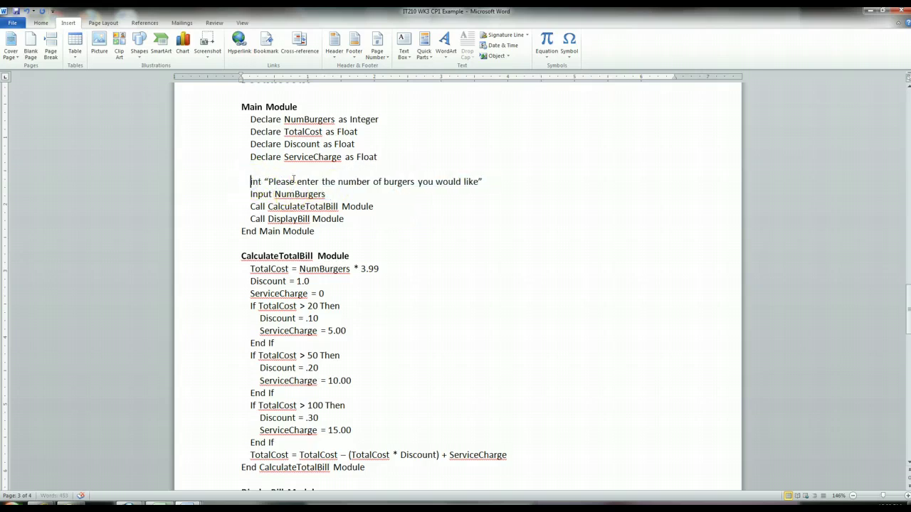
pyautogui.write('Display')
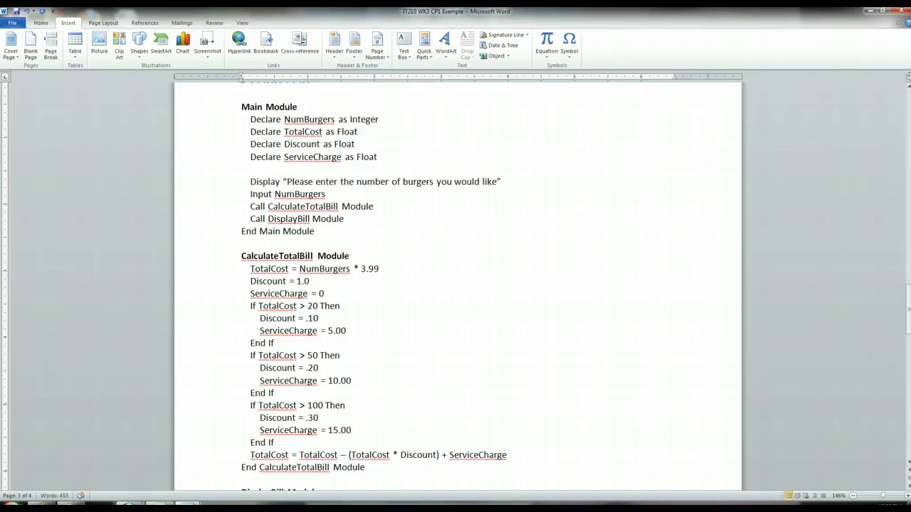
# Review the Main Module's flow through the NumBurgers input and the calls to the CalculateTotalBill and DisplayBill modules.
pyautogui.doubleClick(249, 194)
pyautogui.moveTo(249, 194); pyautogui.dragTo(322, 196)
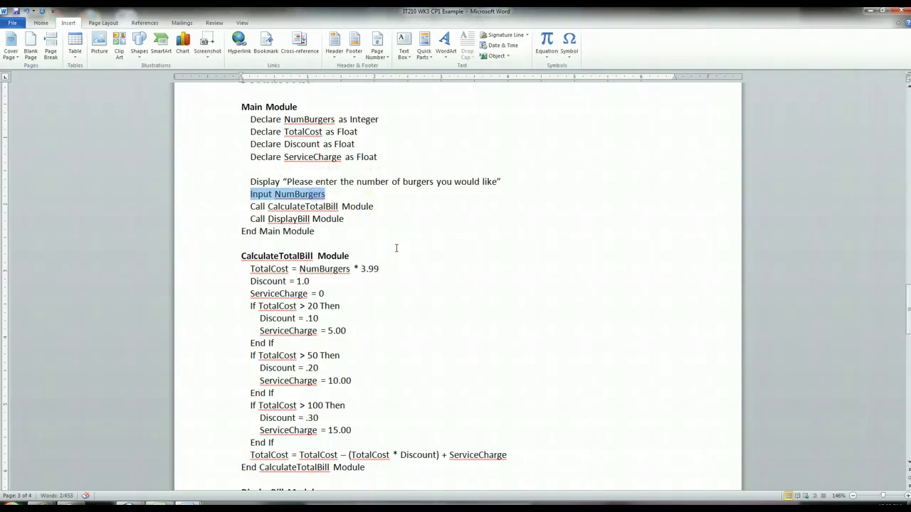
pyautogui.click(396, 254)
pyautogui.doubleClick(282, 208)
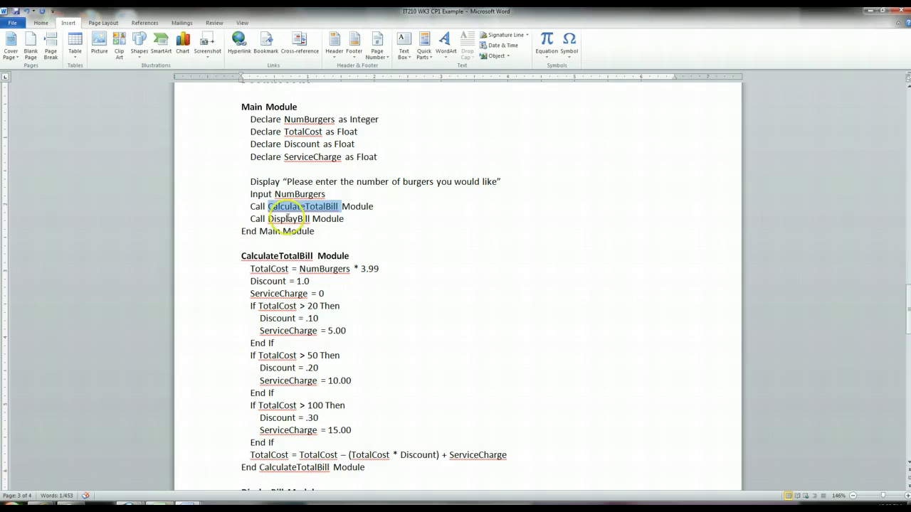
pyautogui.doubleClick(287, 218)
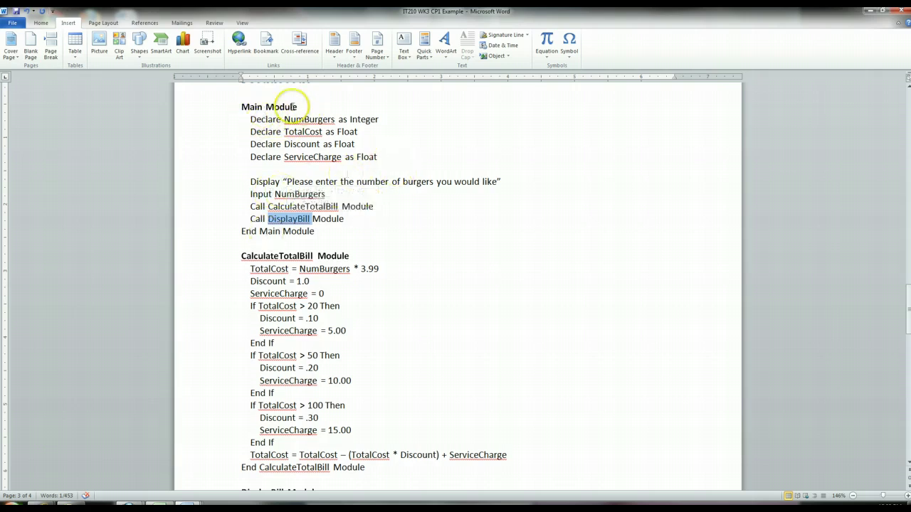
pyautogui.moveTo(240, 107); pyautogui.dragTo(259, 120)
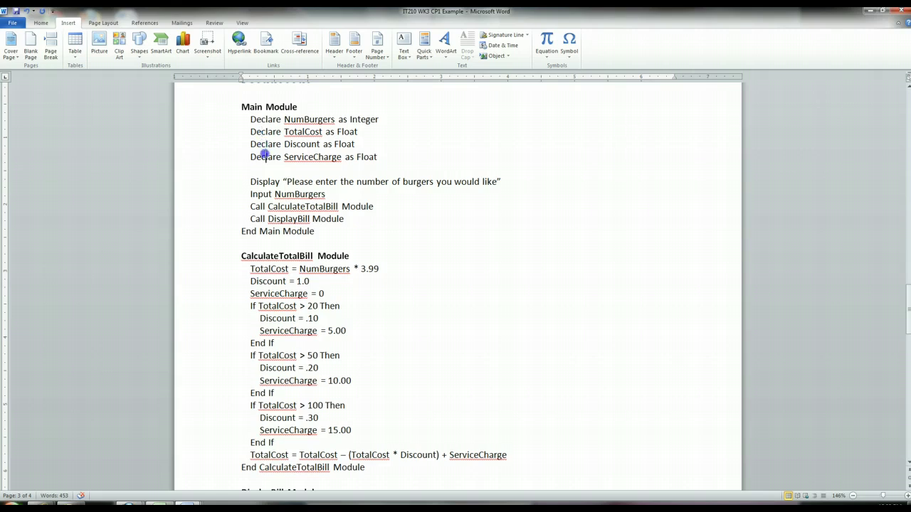
pyautogui.moveTo(248, 182); pyautogui.dragTo(257, 182)
pyautogui.click(281, 194)
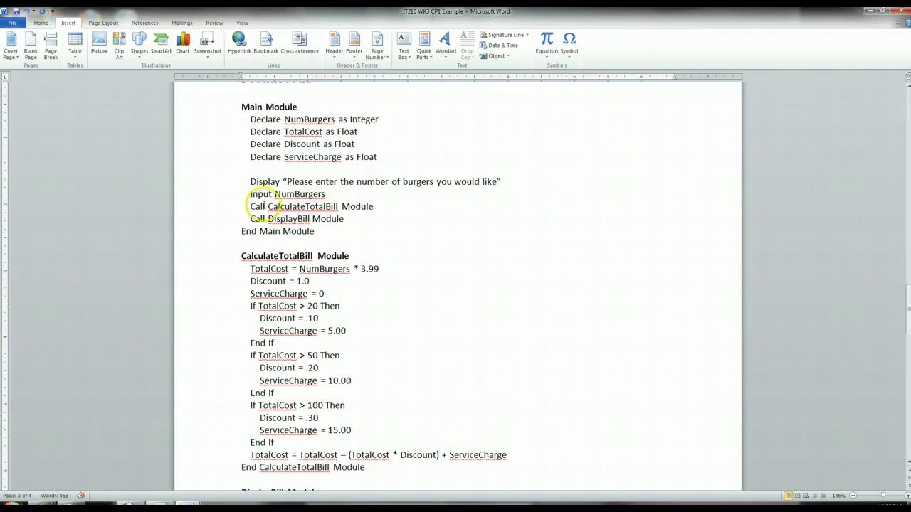
# Examine the CalculateTotalBill module's statements, including the If blocks that set the discount and service charge.
pyautogui.click(263, 256)
pyautogui.scroll(-2, 379, 251)
pyautogui.scroll(-1, 379, 251)
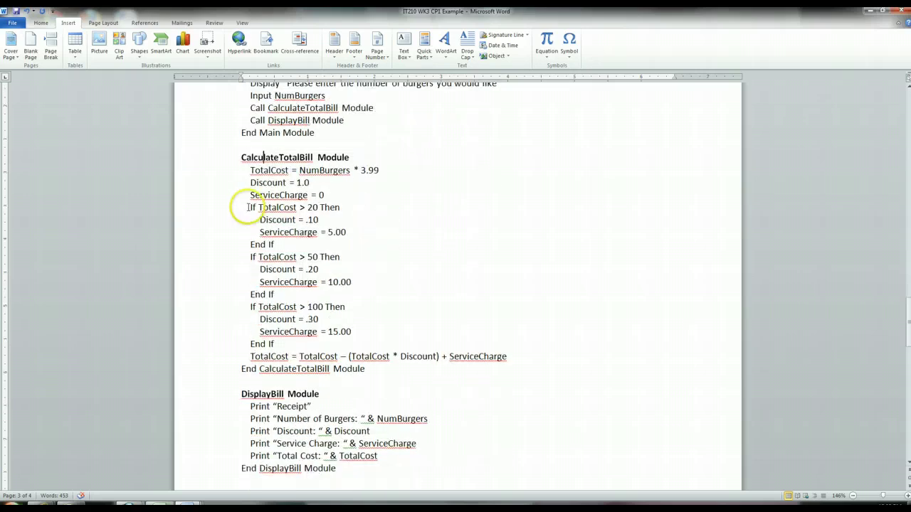
pyautogui.moveTo(244, 207); pyautogui.dragTo(348, 347)
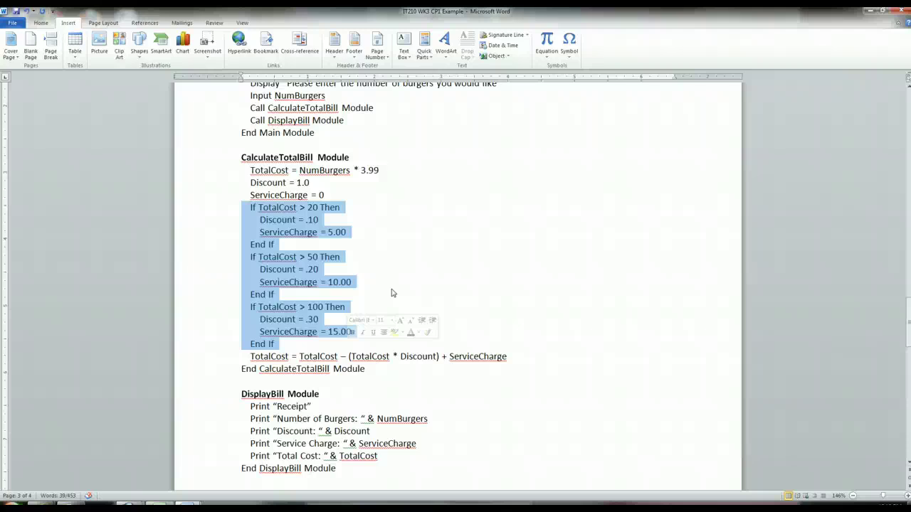
pyautogui.click(386, 209)
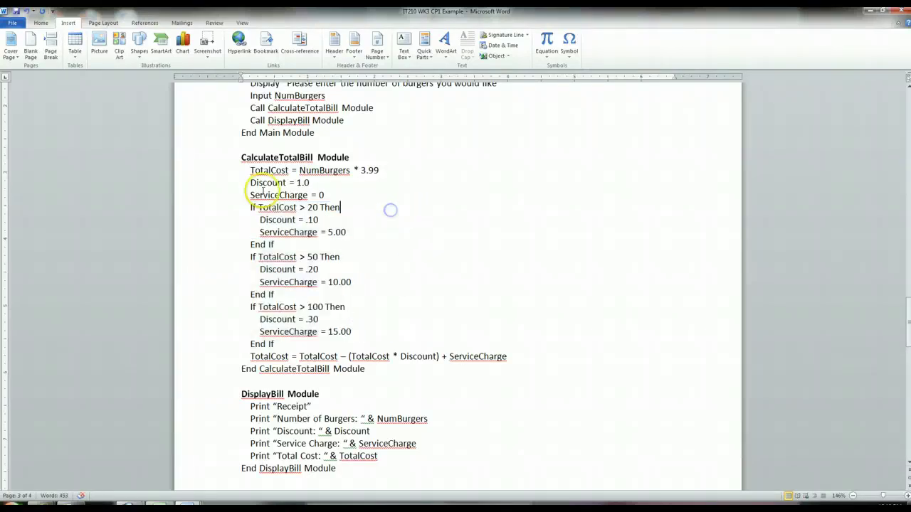
pyautogui.click(247, 170)
pyautogui.moveTo(247, 171); pyautogui.dragTo(381, 370)
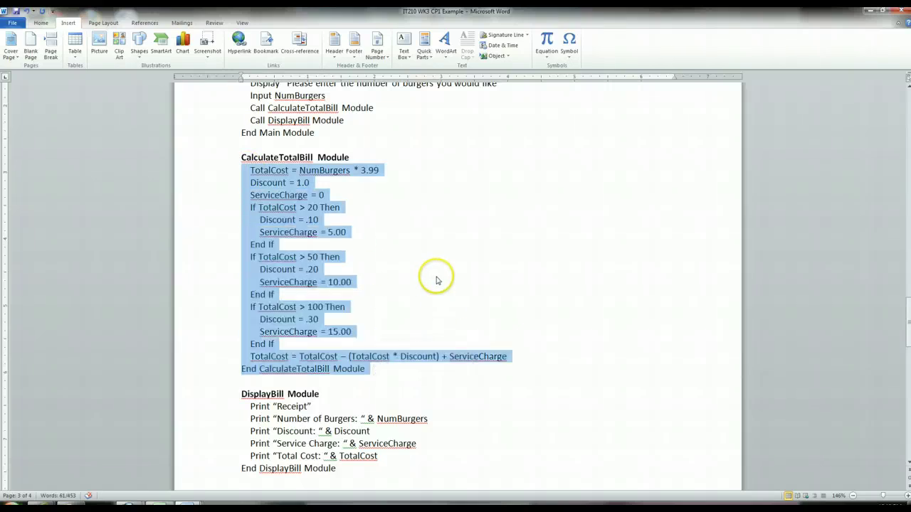
pyautogui.click(436, 272)
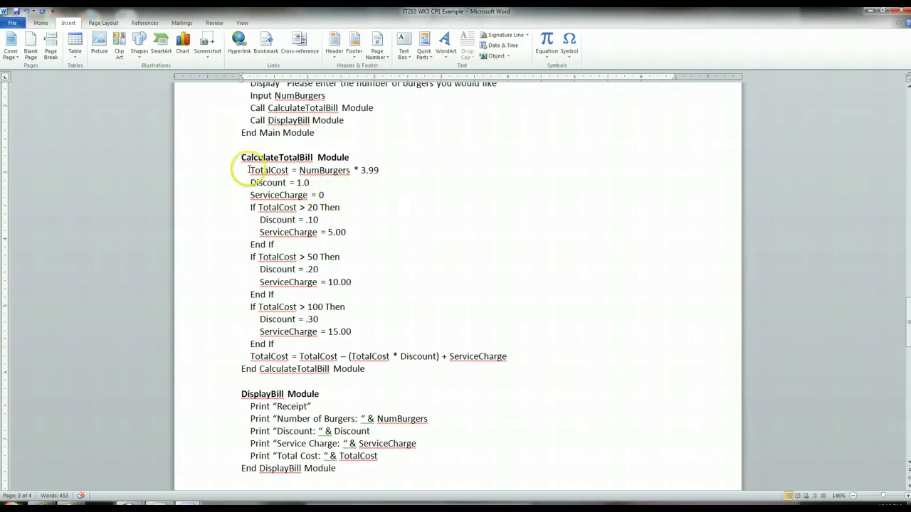
pyautogui.moveTo(248, 171); pyautogui.dragTo(526, 355)
pyautogui.click(447, 207)
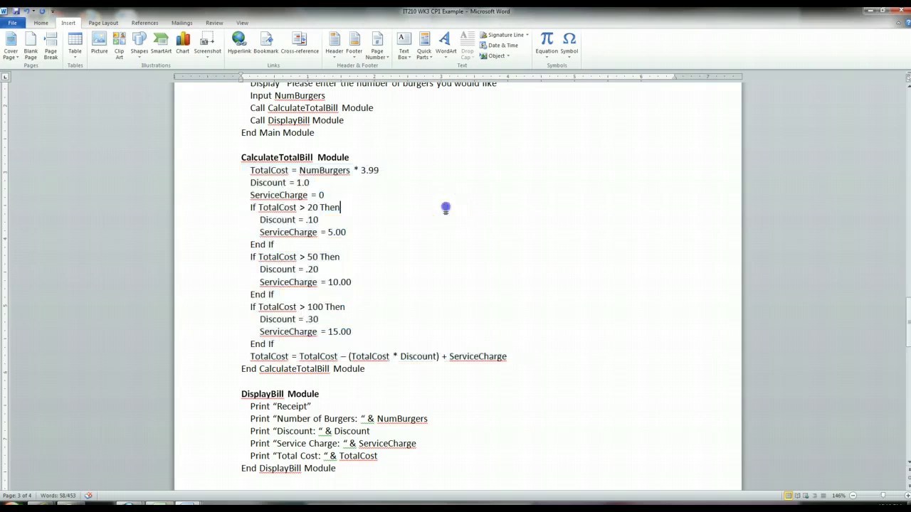
pyautogui.scroll(1, 449, 216)
pyautogui.scroll(-1, 449, 214)
pyautogui.moveTo(251, 208); pyautogui.dragTo(274, 220)
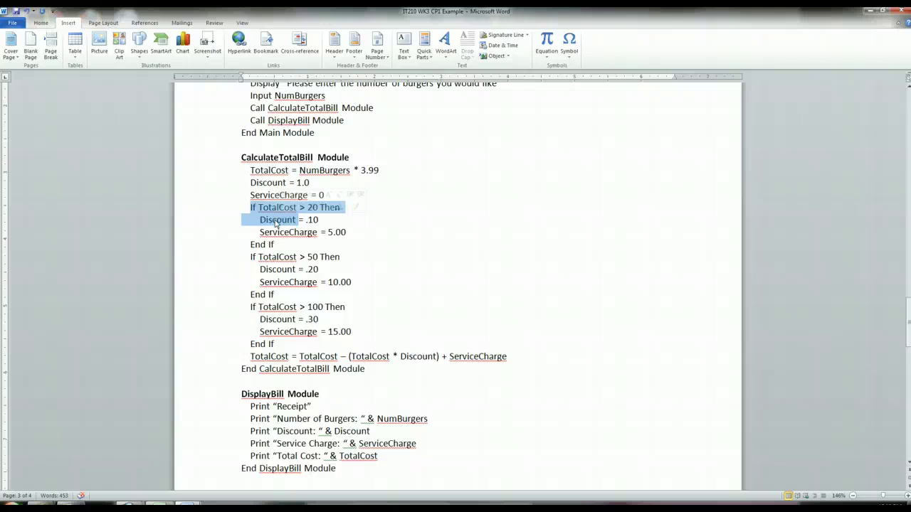
pyautogui.click(242, 207)
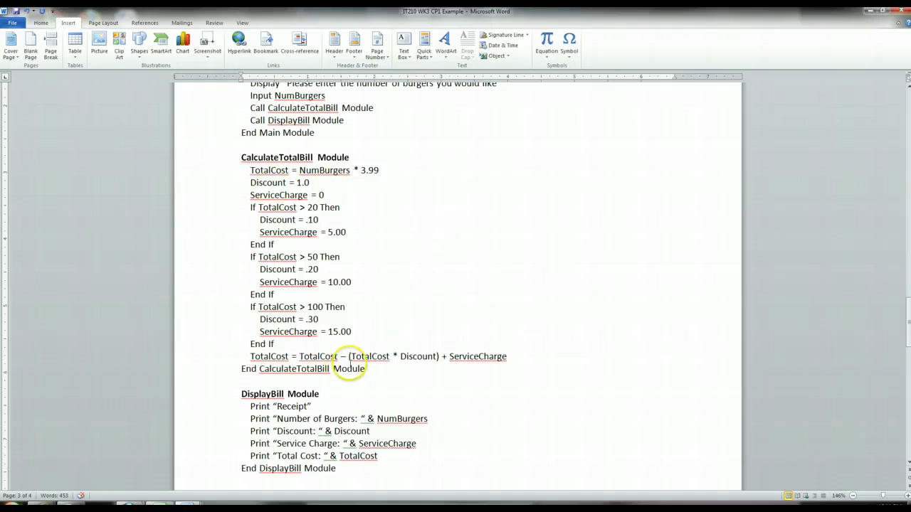
# Check that the Main Module and CalculateTotalBill Module each have a heading line and a matching End line.
pyautogui.scroll(2, 299, 169)
pyautogui.scroll(2, 306, 173)
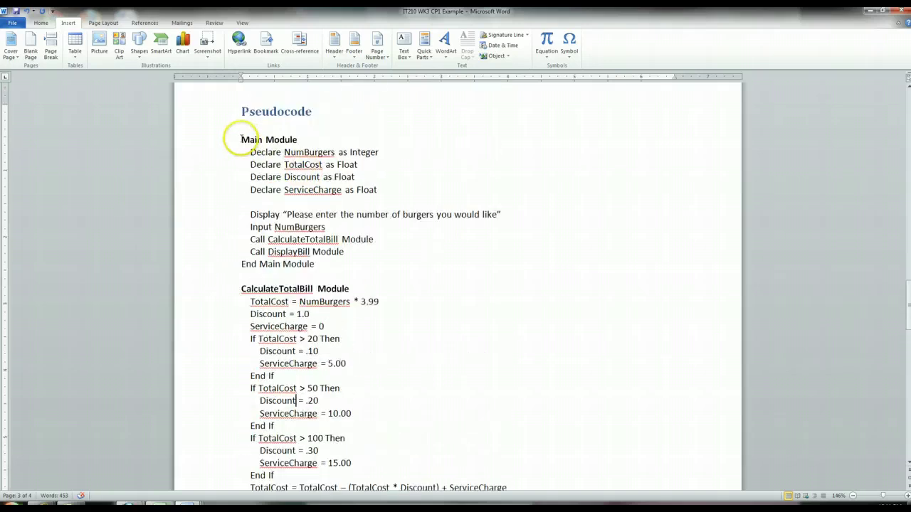
pyautogui.moveTo(241, 139); pyautogui.dragTo(271, 144)
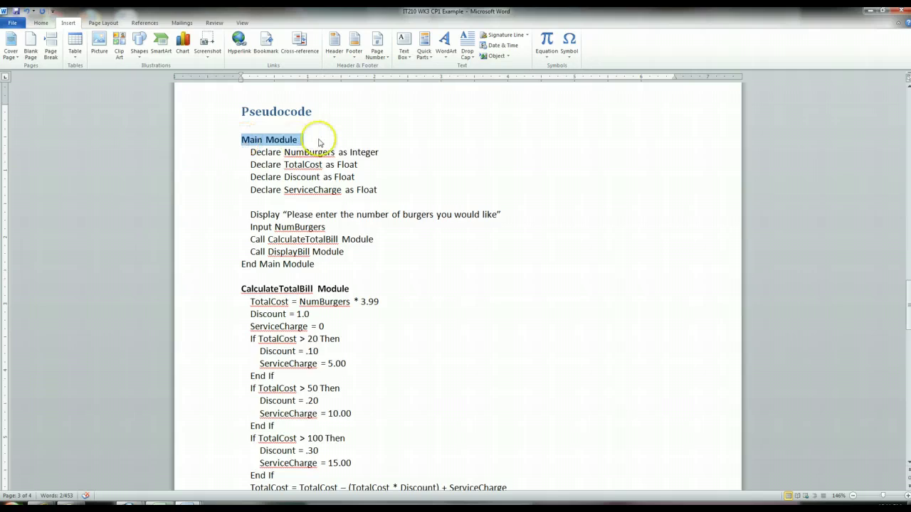
pyautogui.click(247, 140)
pyautogui.click(240, 140)
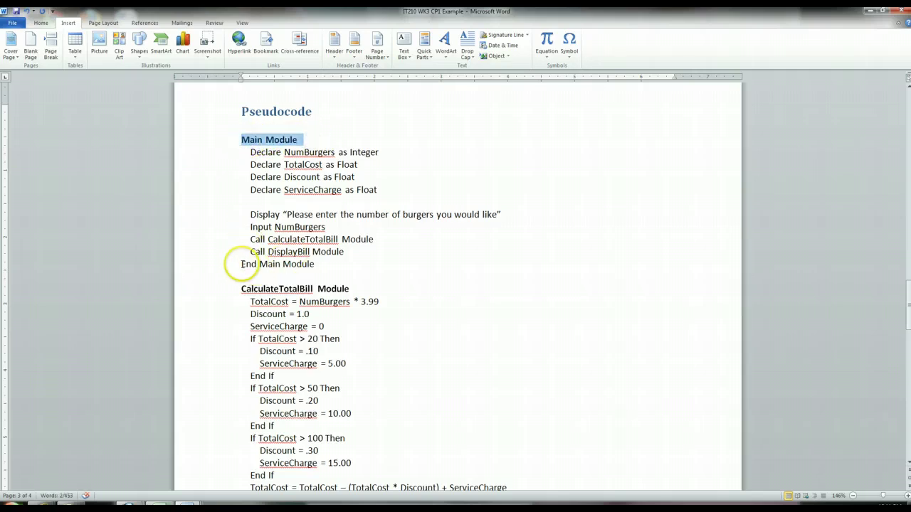
pyautogui.moveTo(241, 264); pyautogui.dragTo(320, 264)
pyautogui.scroll(-2, 426, 268)
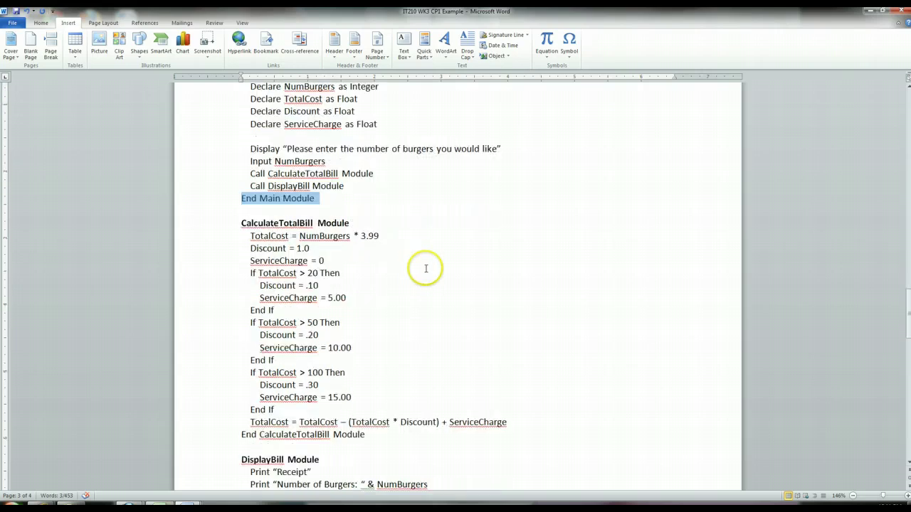
pyautogui.scroll(-2, 425, 268)
pyautogui.click(258, 157)
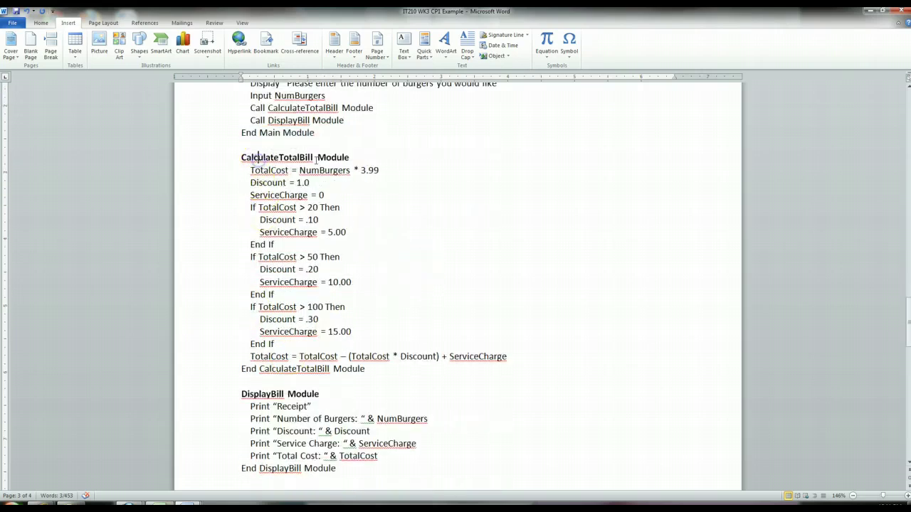
pyautogui.moveTo(243, 369); pyautogui.dragTo(373, 370)
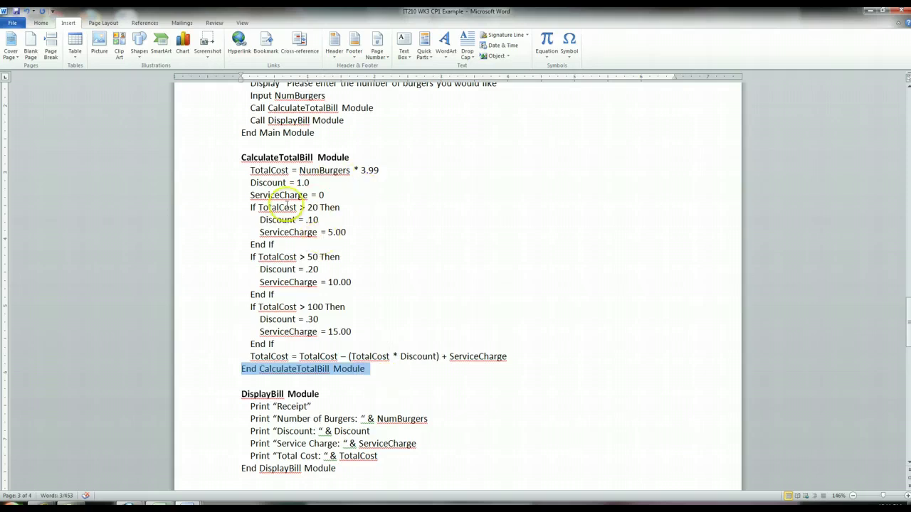
pyautogui.click(322, 157)
# Examine how the If and End If lines pair up for the TotalCost conditions in the CalculateTotalBill Module.
pyautogui.click(251, 207)
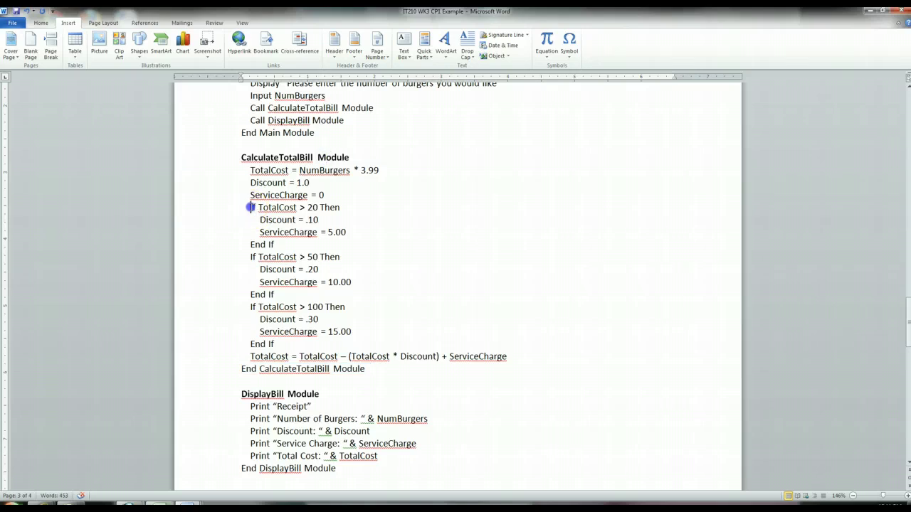
pyautogui.moveTo(251, 207); pyautogui.dragTo(347, 210)
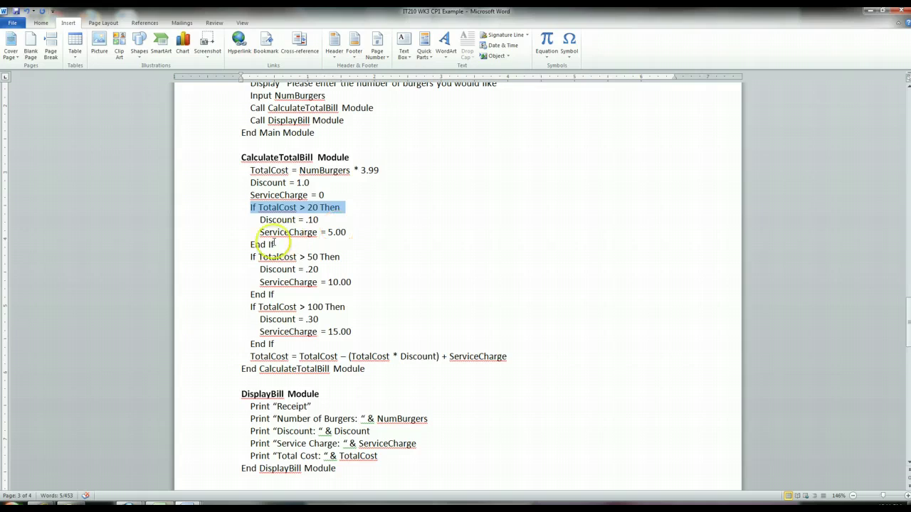
pyautogui.moveTo(247, 245); pyautogui.dragTo(340, 257)
pyautogui.moveTo(250, 294); pyautogui.dragTo(342, 306)
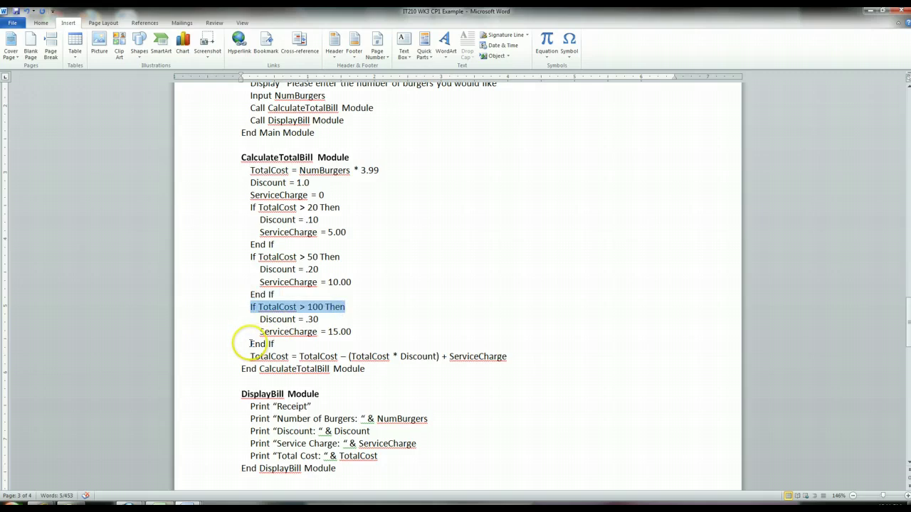
pyautogui.moveTo(250, 343); pyautogui.dragTo(282, 343)
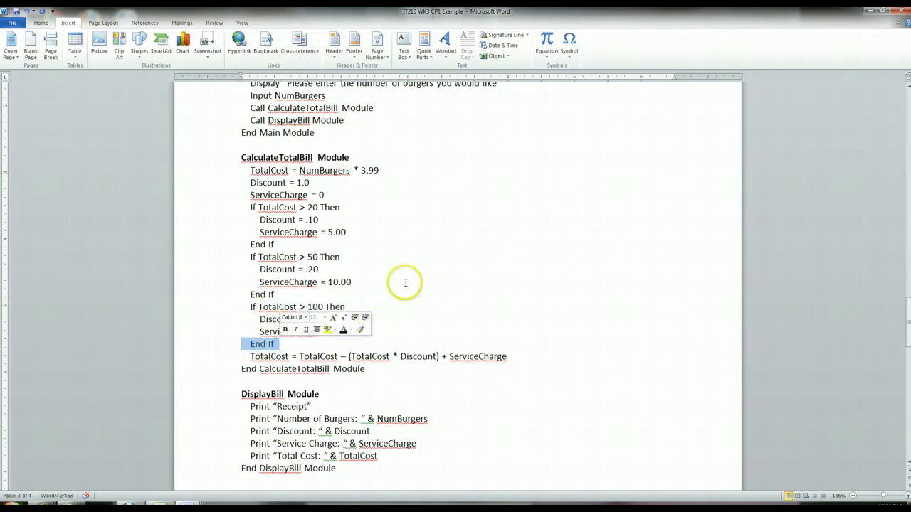
# Review the Main Module's two call lines, first for the CalculateTotalBill Module and then for the DisplayBill Module.
pyautogui.scroll(-4, 408, 275)
pyautogui.scroll(7, 408, 274)
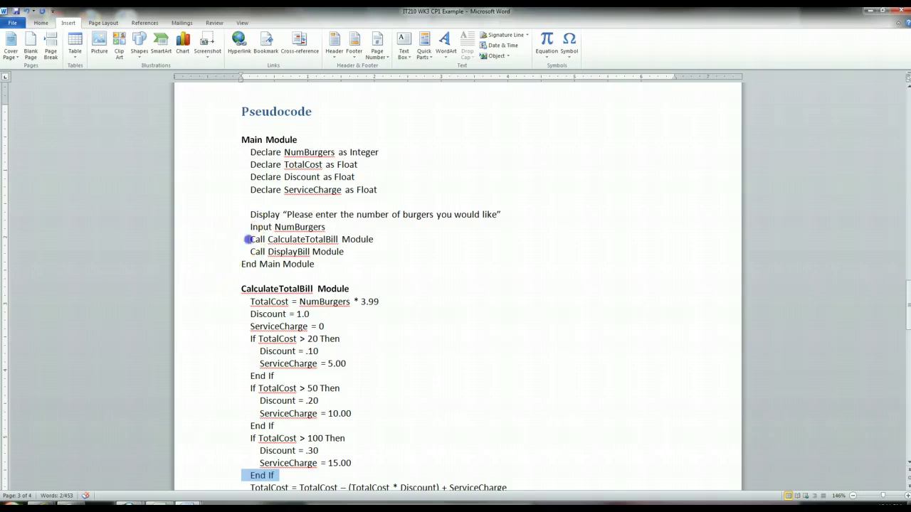
pyautogui.moveTo(244, 239); pyautogui.dragTo(371, 239)
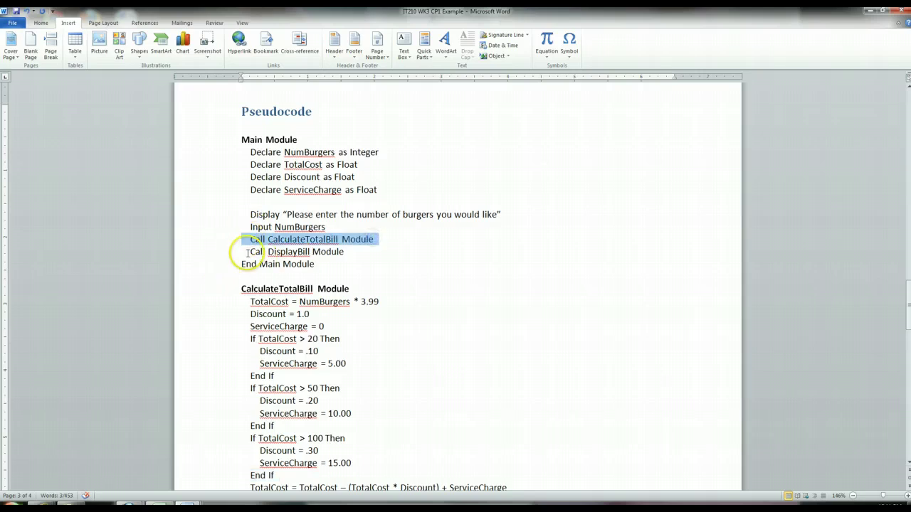
pyautogui.moveTo(243, 251); pyautogui.dragTo(353, 251)
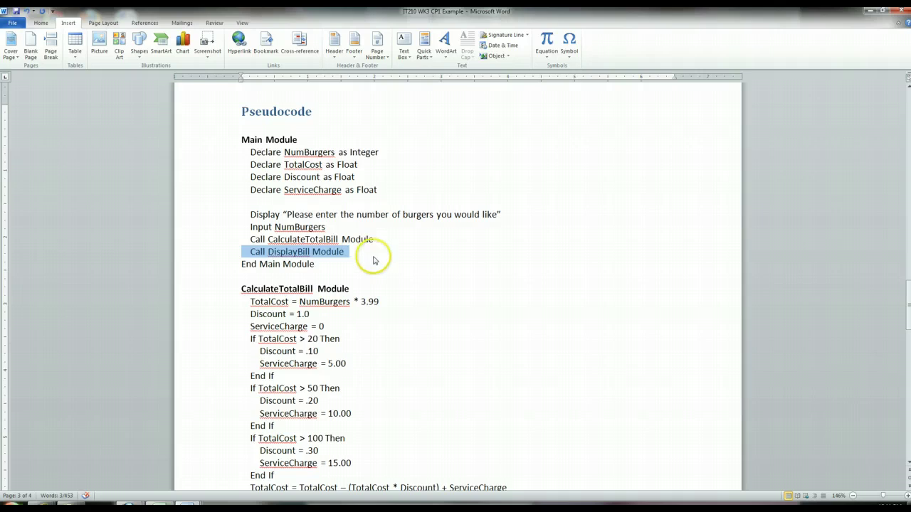
# Examine the DisplayBill Module's Print lines and the NumBurgers, Discount, ServiceCharge and TotalCost variables they output.
pyautogui.scroll(-5, 374, 260)
pyautogui.scroll(-1, 373, 260)
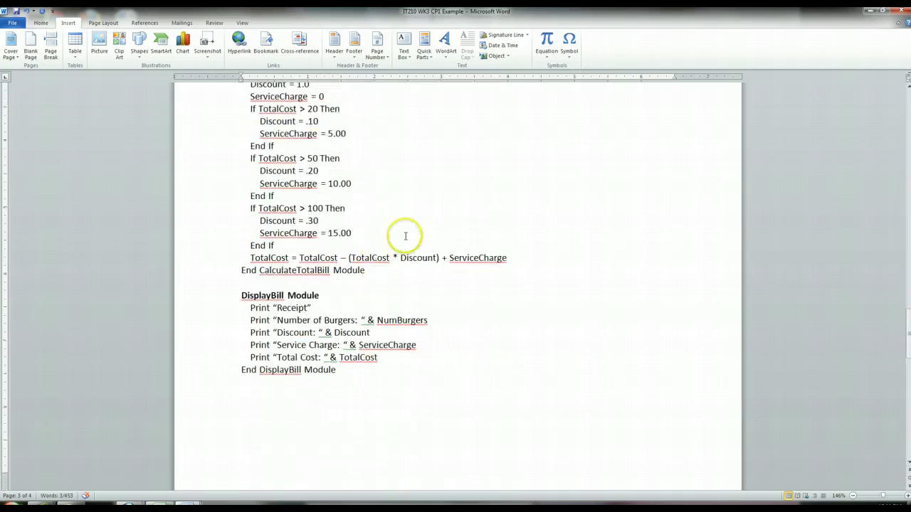
pyautogui.moveTo(237, 294); pyautogui.dragTo(327, 294)
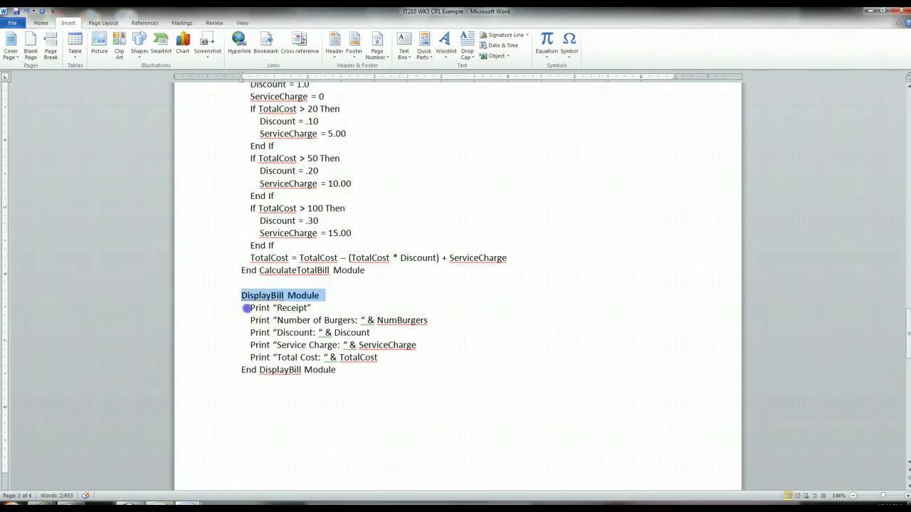
pyautogui.moveTo(247, 308); pyautogui.dragTo(396, 361)
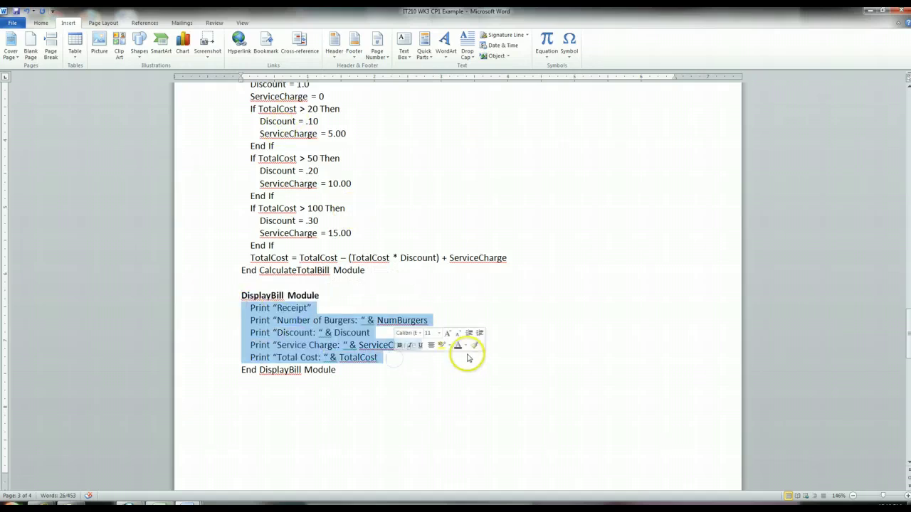
pyautogui.click(407, 320)
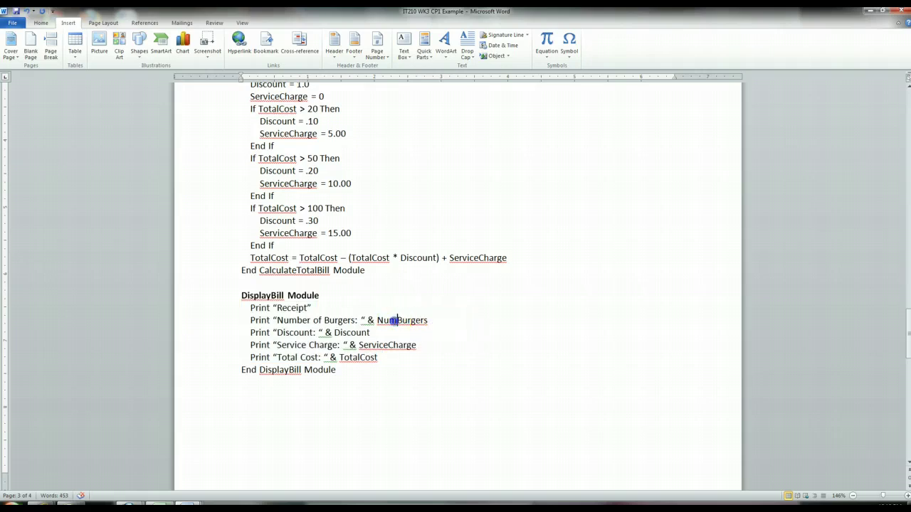
pyautogui.doubleClick(391, 320)
pyautogui.doubleClick(352, 332)
pyautogui.doubleClick(384, 345)
pyautogui.doubleClick(360, 358)
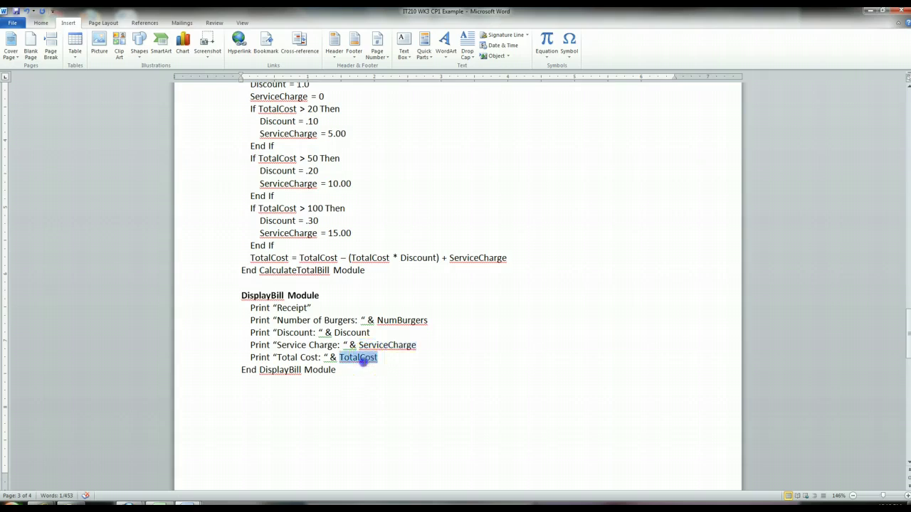
pyautogui.click(251, 307)
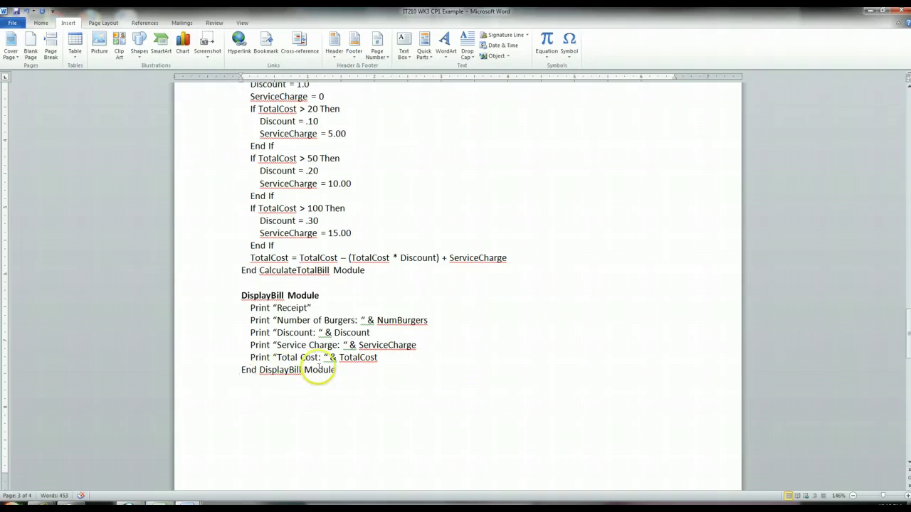
# Trace the flow from the DisplayBill Module back to its call line and the End Main Module line.
pyautogui.scroll(4, 306, 364)
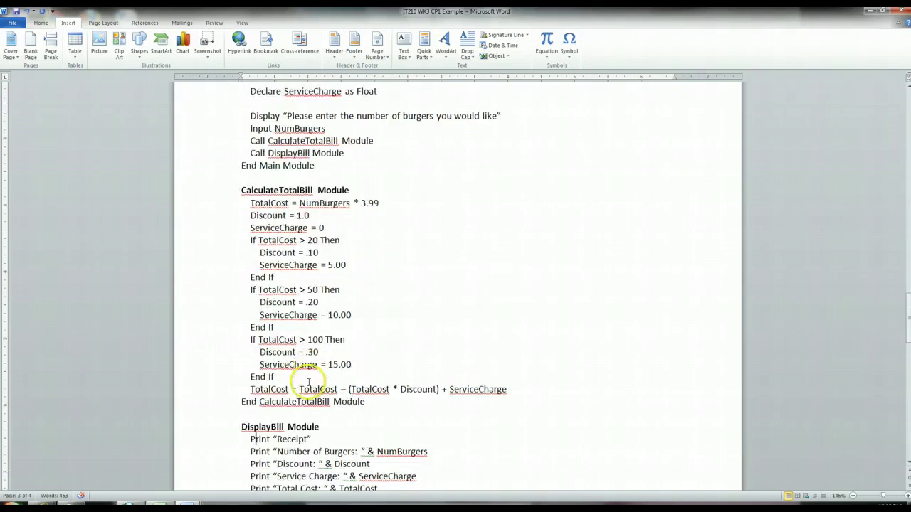
pyautogui.scroll(-3, 304, 386)
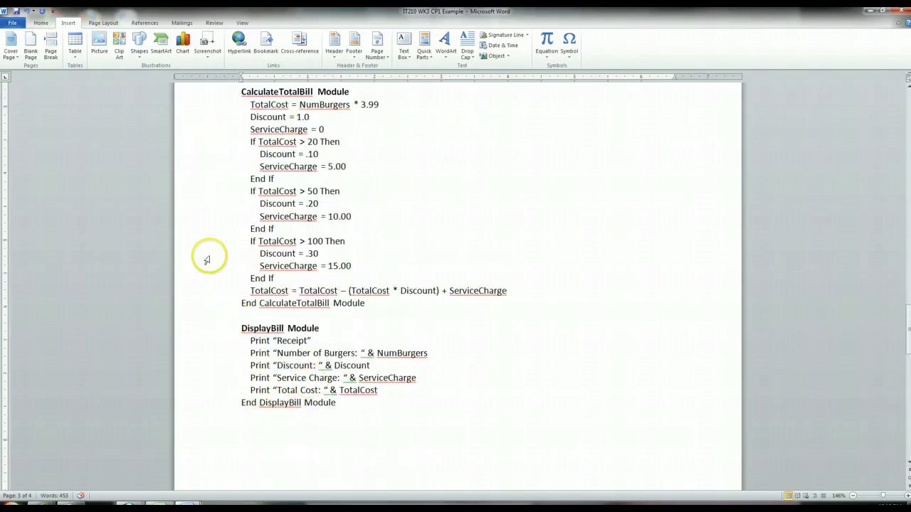
pyautogui.scroll(4, 221, 133)
pyautogui.moveTo(246, 186); pyautogui.dragTo(342, 183)
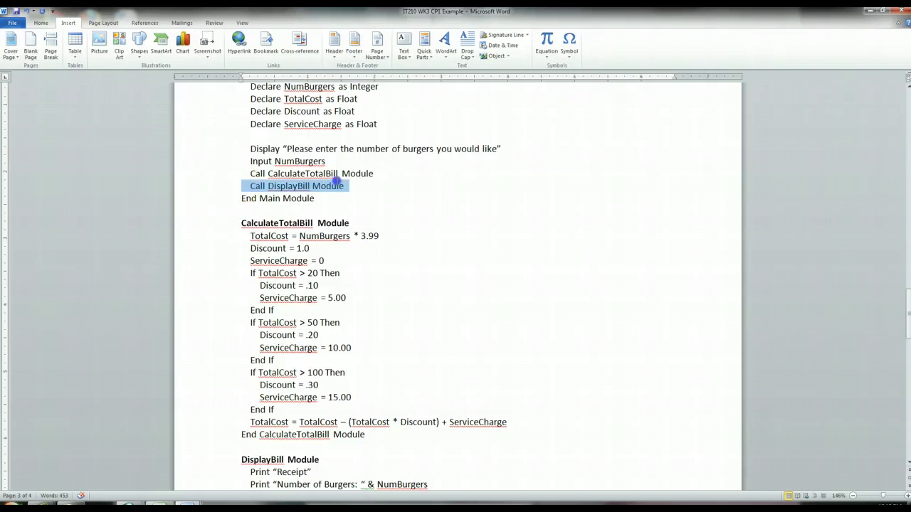
pyautogui.click(268, 195)
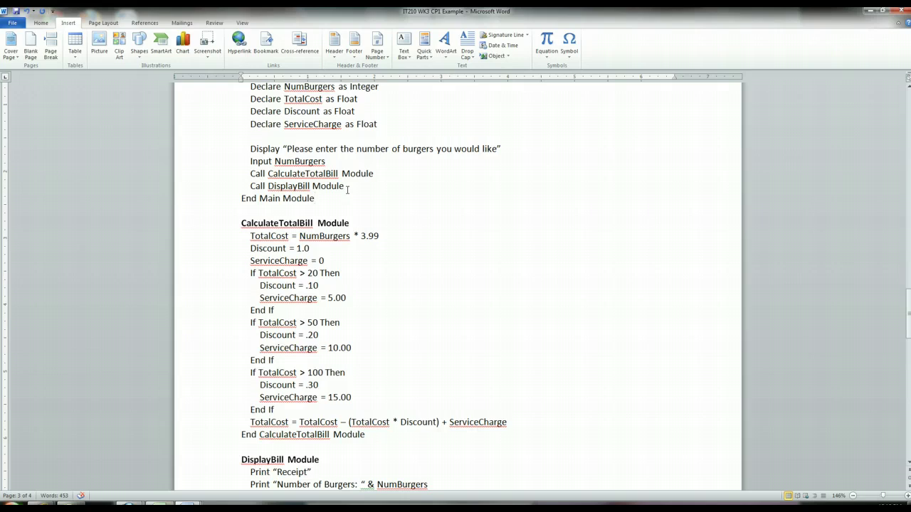
pyautogui.scroll(-1, 377, 192)
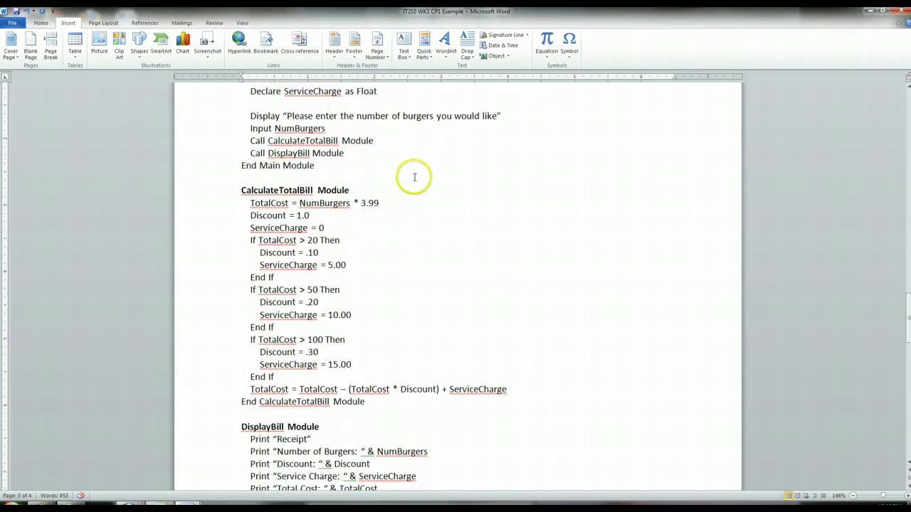
# Look over the complete pseudocode once more, from the Main Module through the DisplayBill Module.
pyautogui.scroll(4, 413, 185)
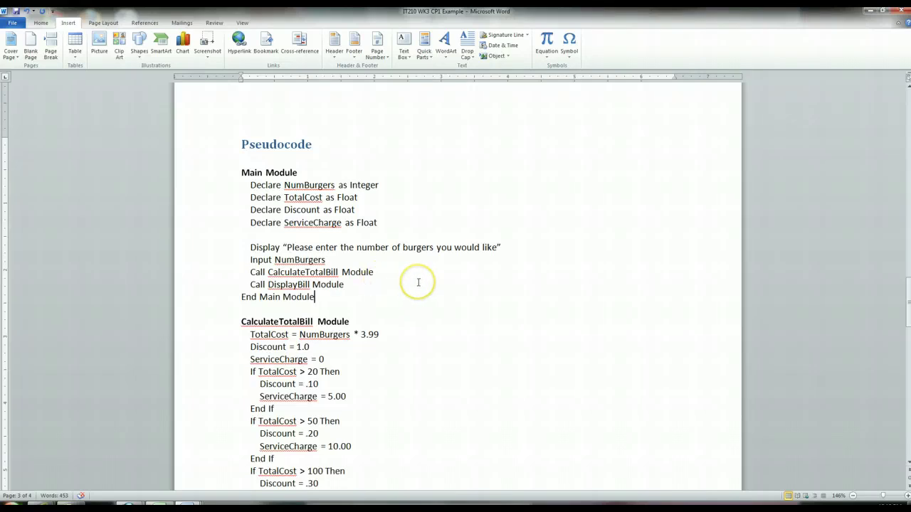
pyautogui.scroll(-7, 418, 283)
pyautogui.scroll(4, 419, 288)
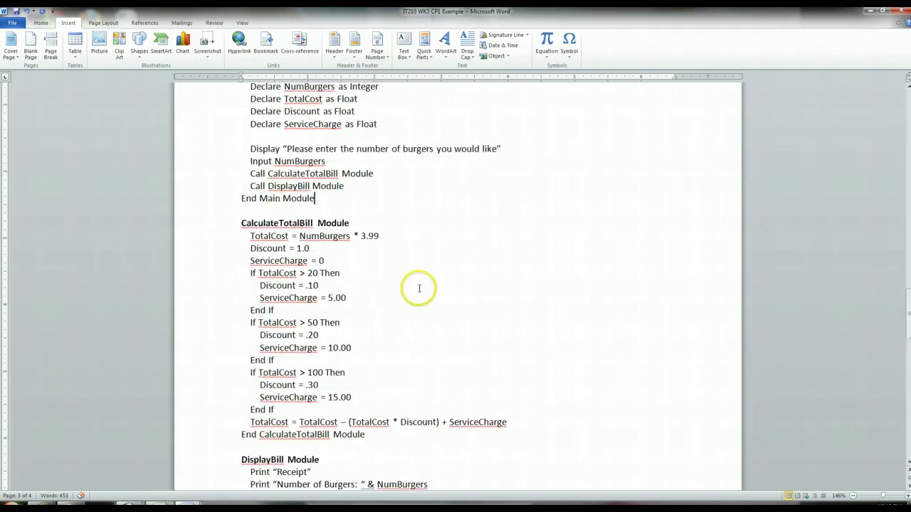
pyautogui.scroll(4, 419, 289)
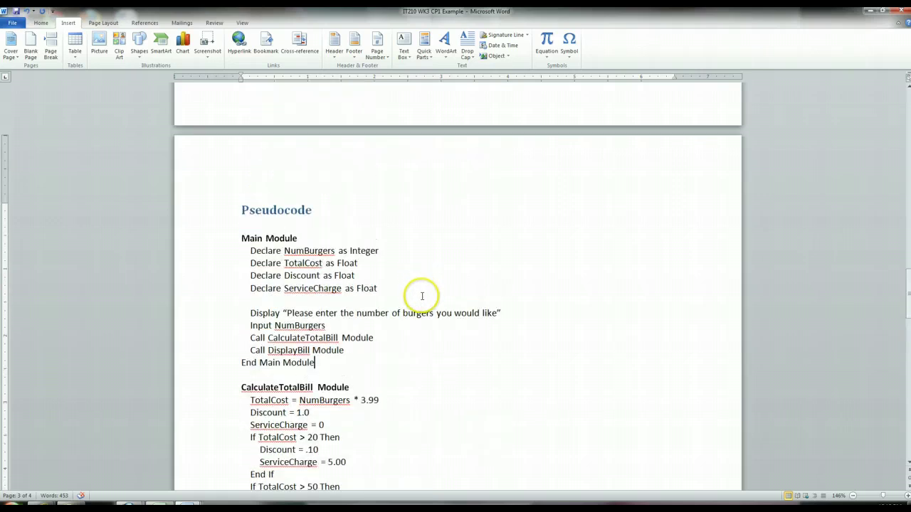
pyautogui.scroll(-2, 422, 295)
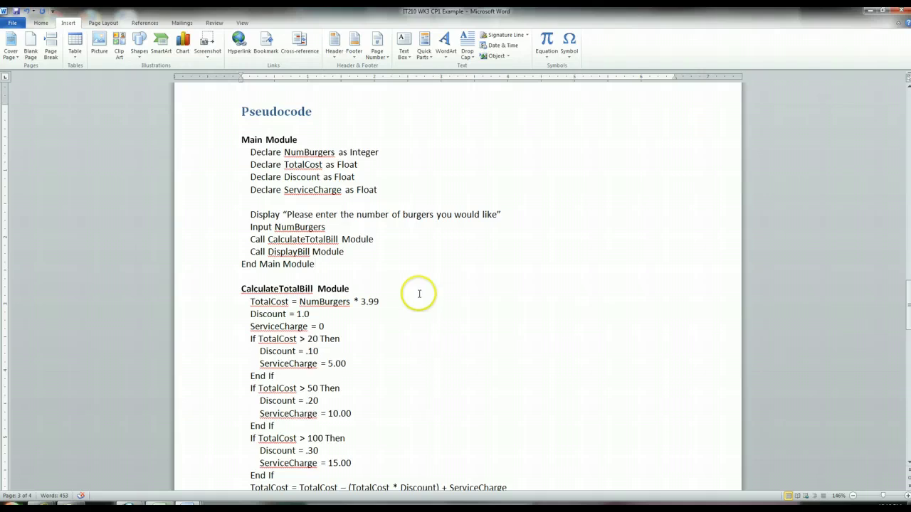
pyautogui.scroll(-4, 419, 293)
pyautogui.scroll(1, 420, 292)
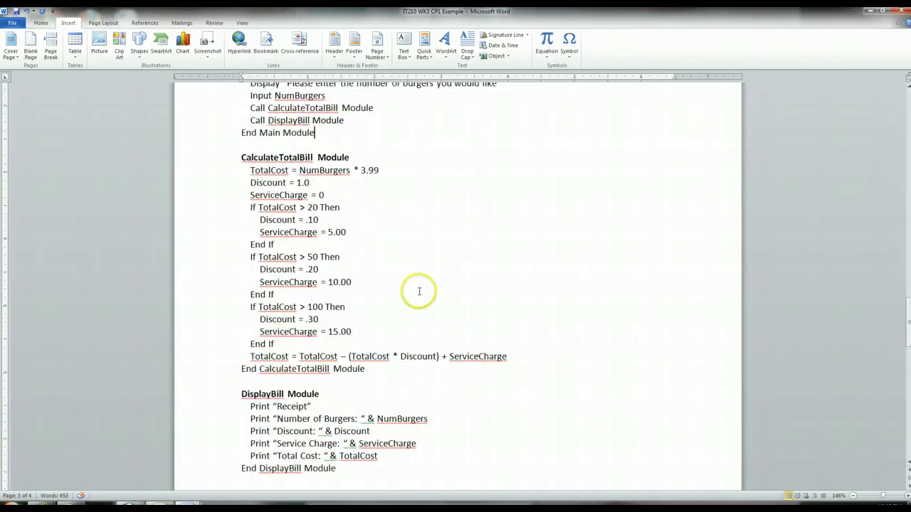